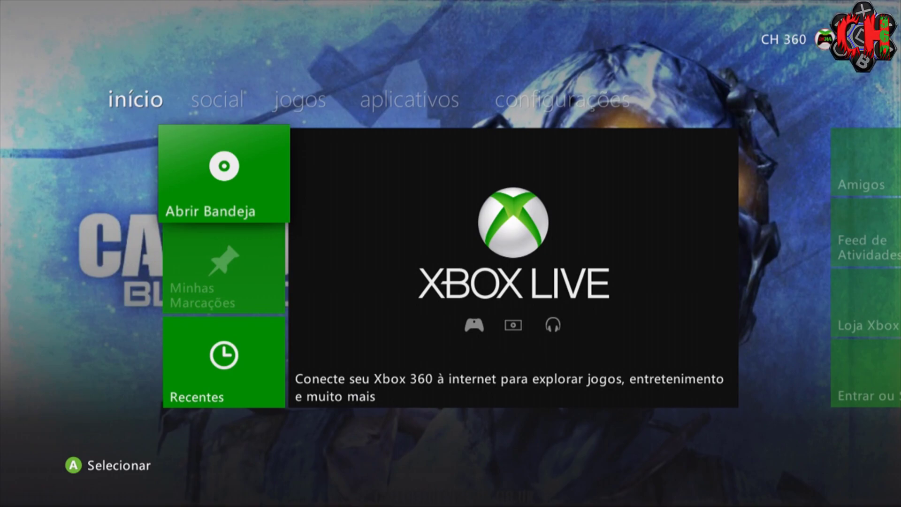
Open the list of storage devices (Armazenamento) in the console's system settings.
key(Right)
key(Right)
key(Right)
key(Right)
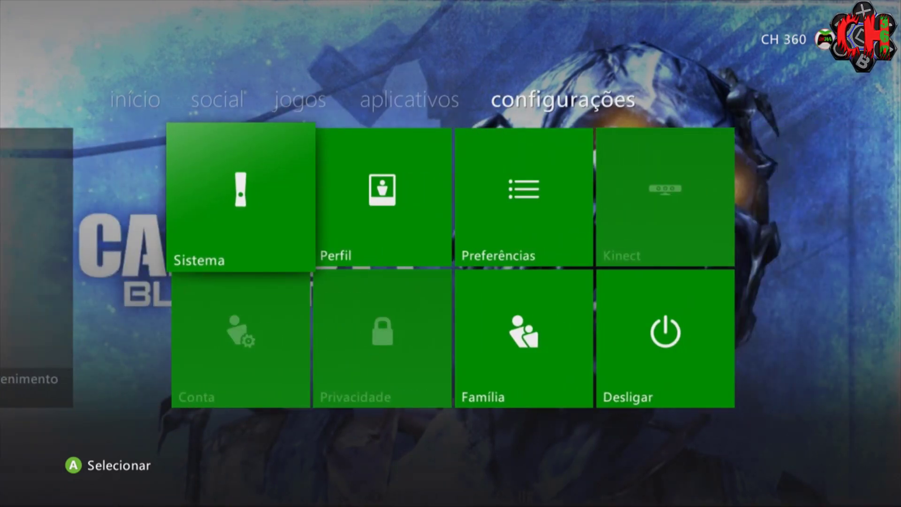
key(Return)
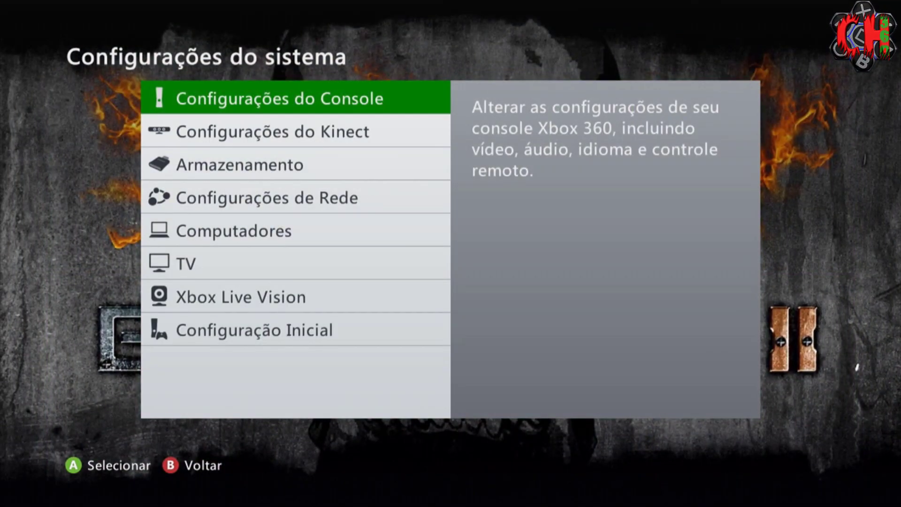
key(Down)
key(Down)
key(Return)
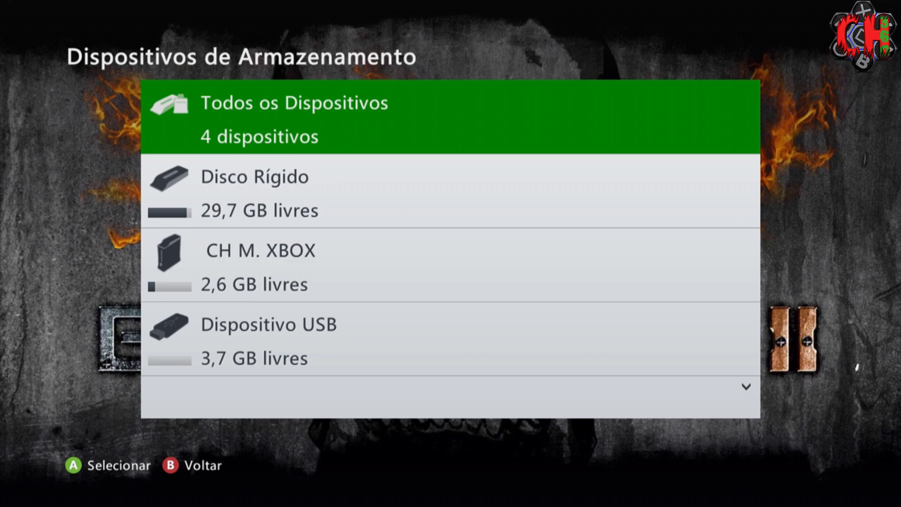
Format the Dispositivo USB storage device and agree to removing all of its content.
key(Down)
key(Down)
key(Down)
key(Down)
key(Down)
key(Down)
key(Down)
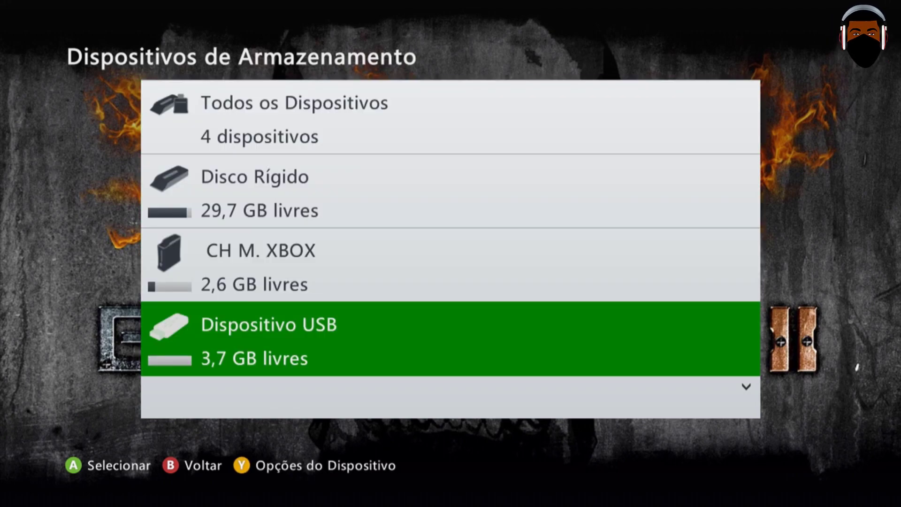
key(y)
key(Down)
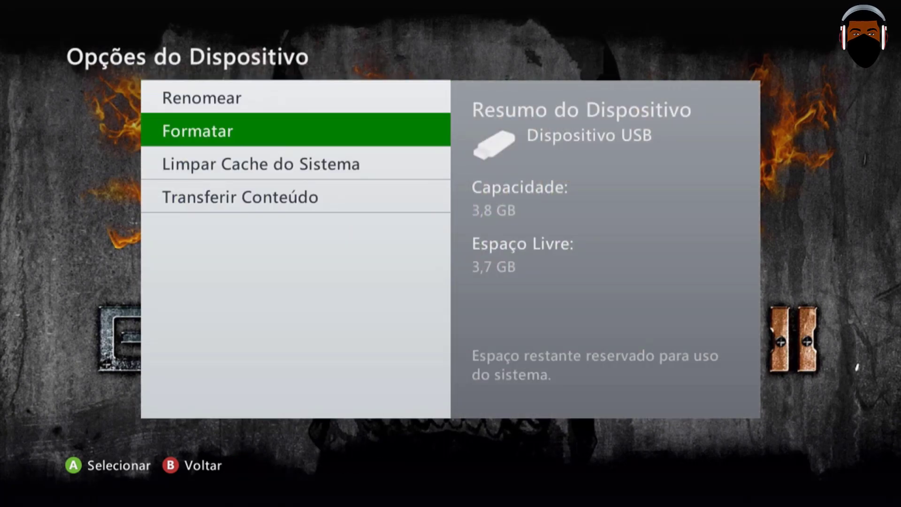
key(Return)
key(Up)
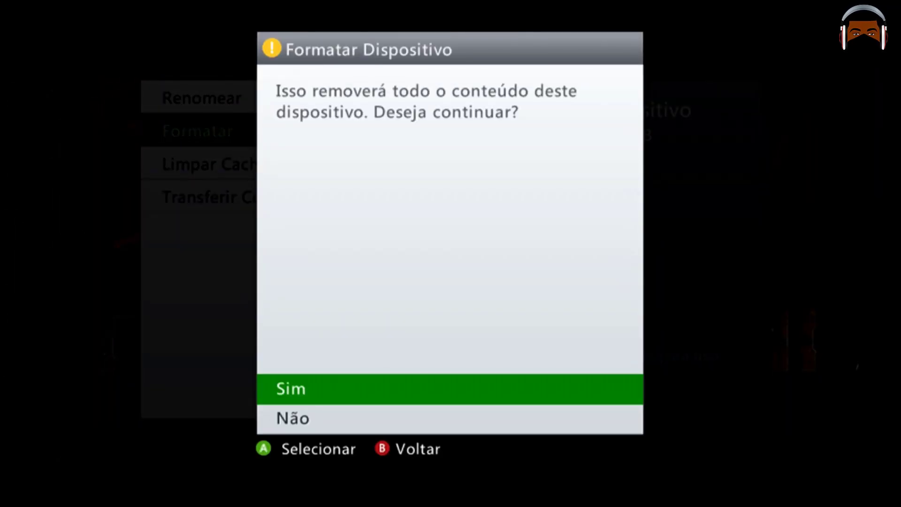
key(Return)
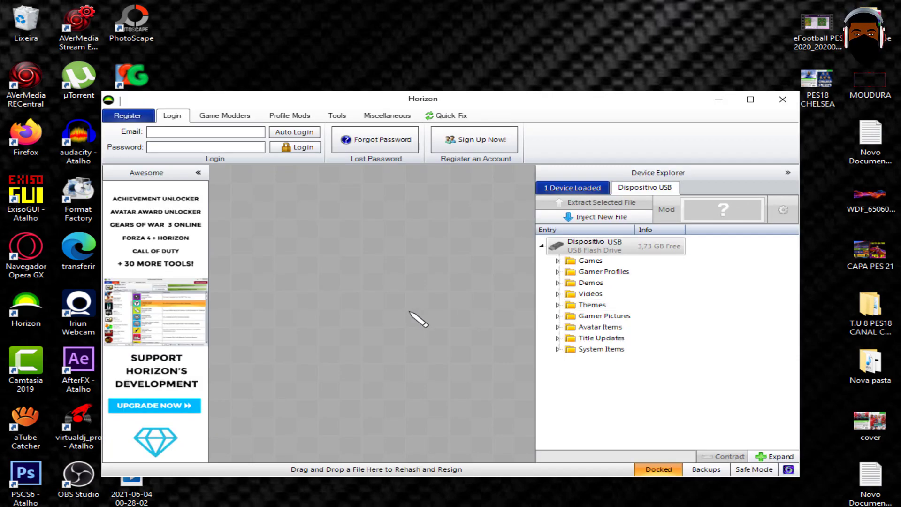
Switch to Horizon on the PC, start the Theme Creator and load ft2 as the theme's main image.
click(337, 117)
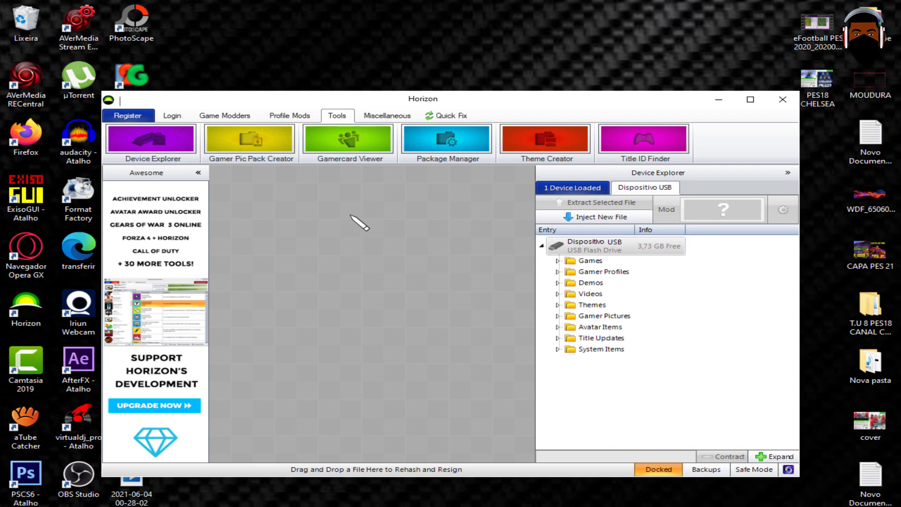
click(563, 151)
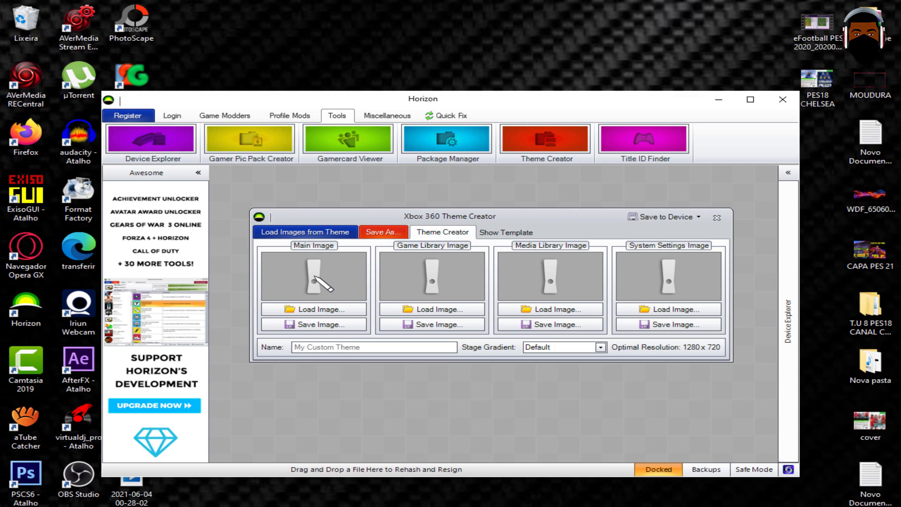
click(317, 310)
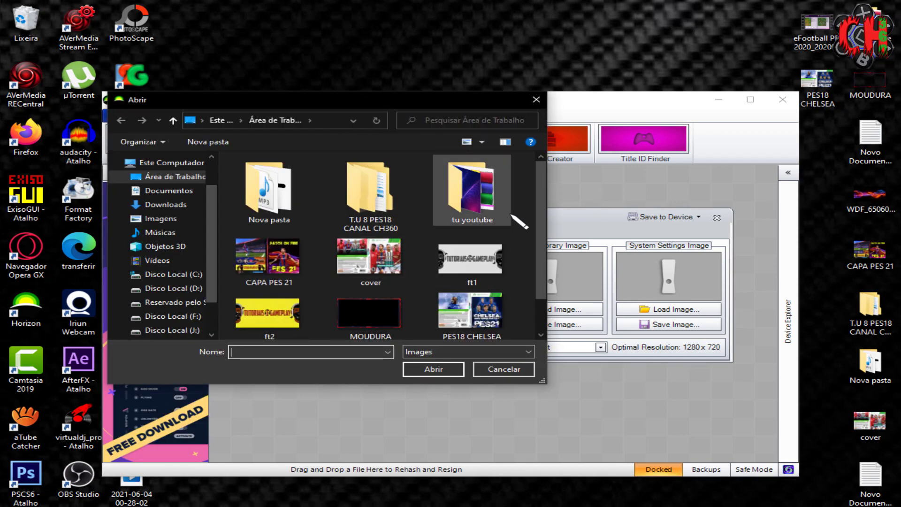
scroll(540, 203, down, 1)
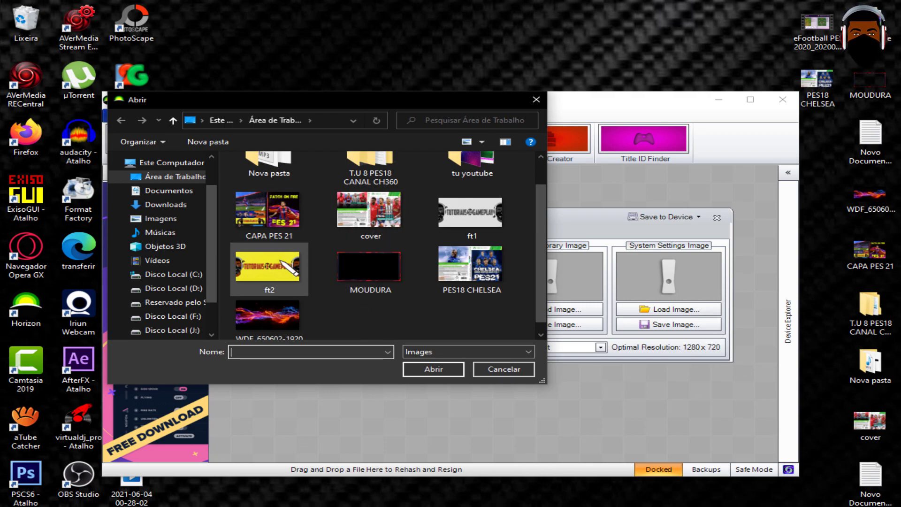
click(276, 273)
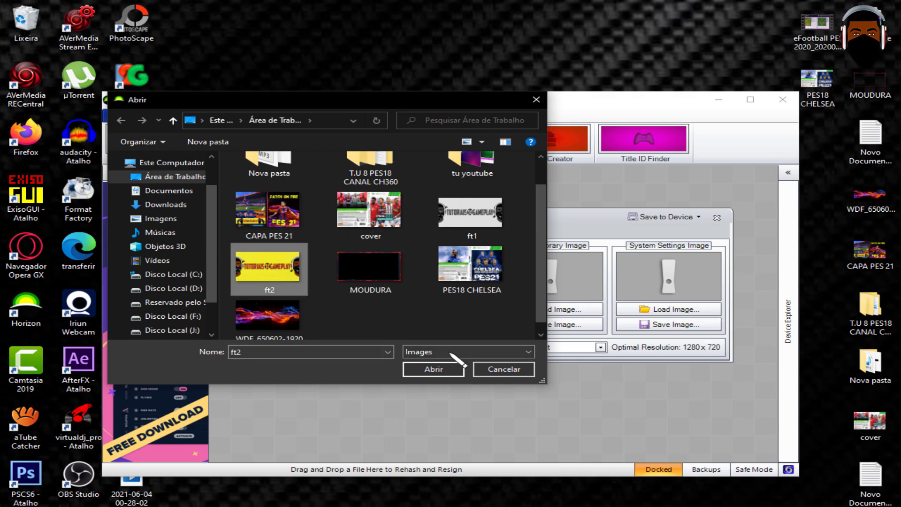
click(435, 373)
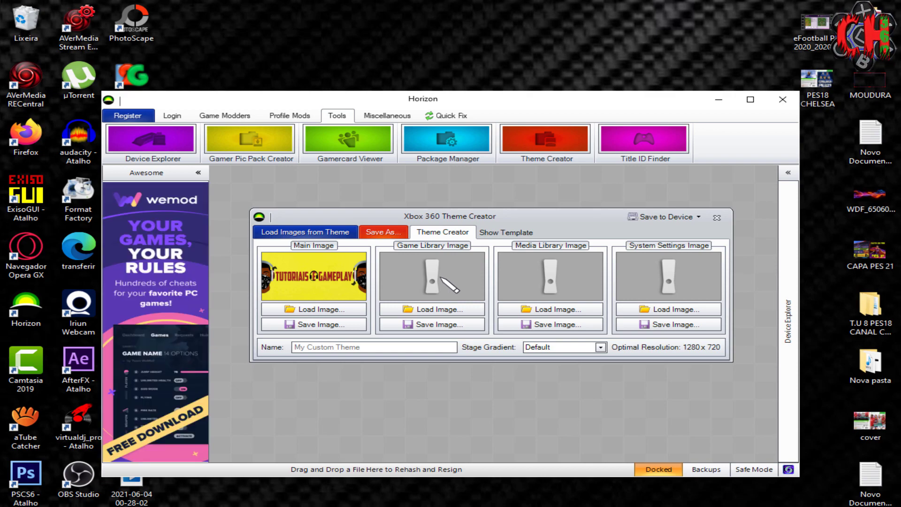
Load the ft1 picture as both the Game Library image and the Media Library image.
click(424, 310)
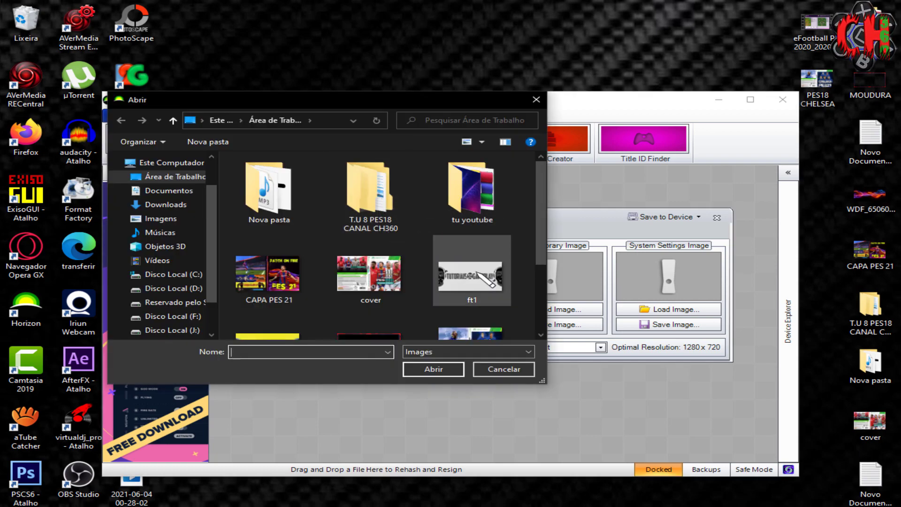
click(478, 277)
click(432, 369)
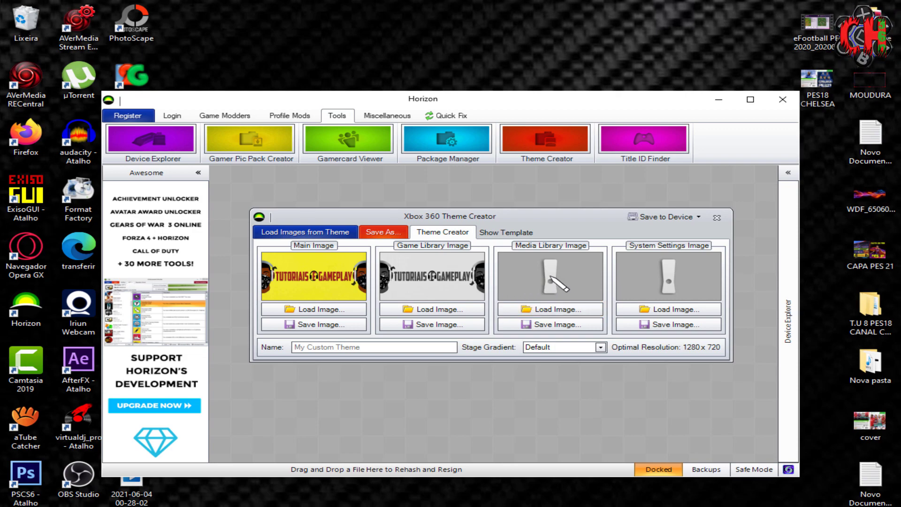
click(561, 310)
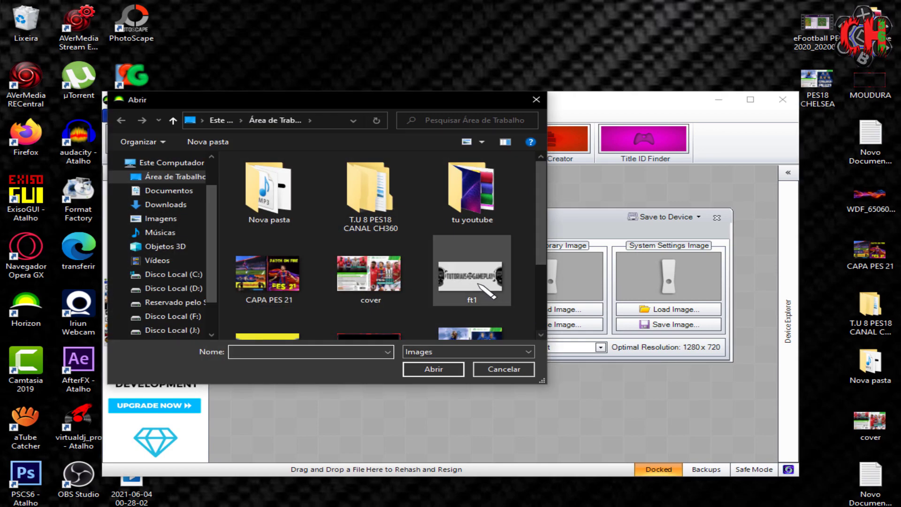
click(479, 282)
click(436, 370)
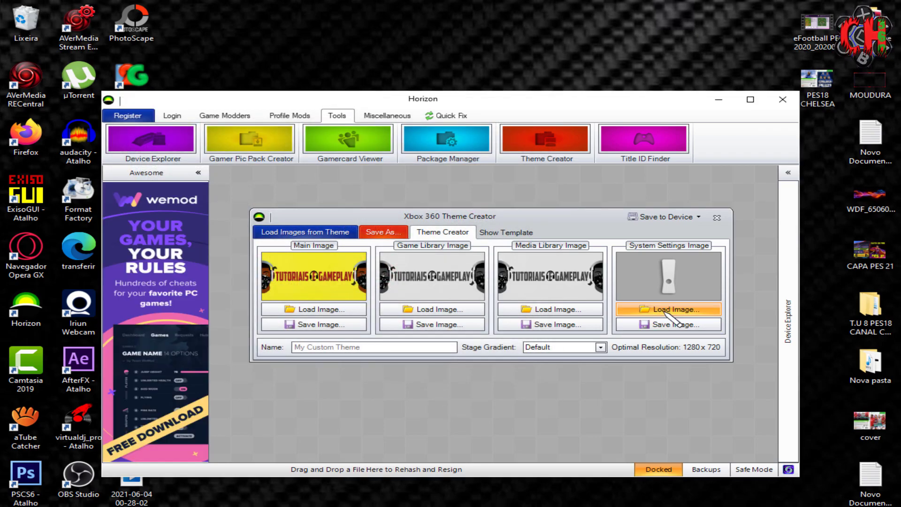
Load the ft2 picture as the System Settings image.
click(673, 313)
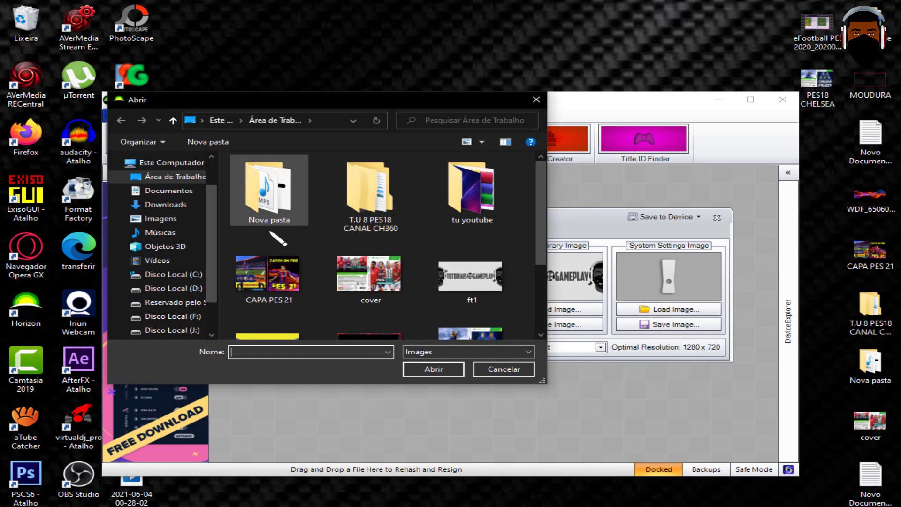
click(277, 237)
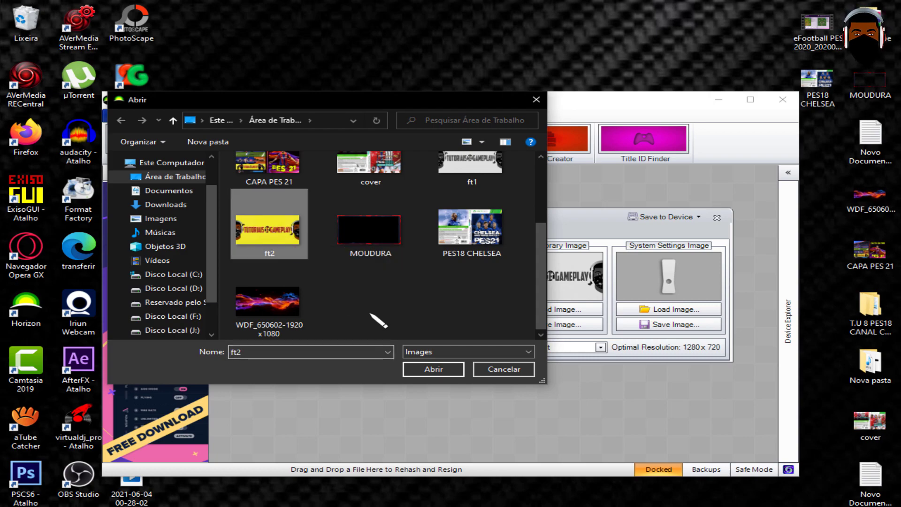
click(438, 370)
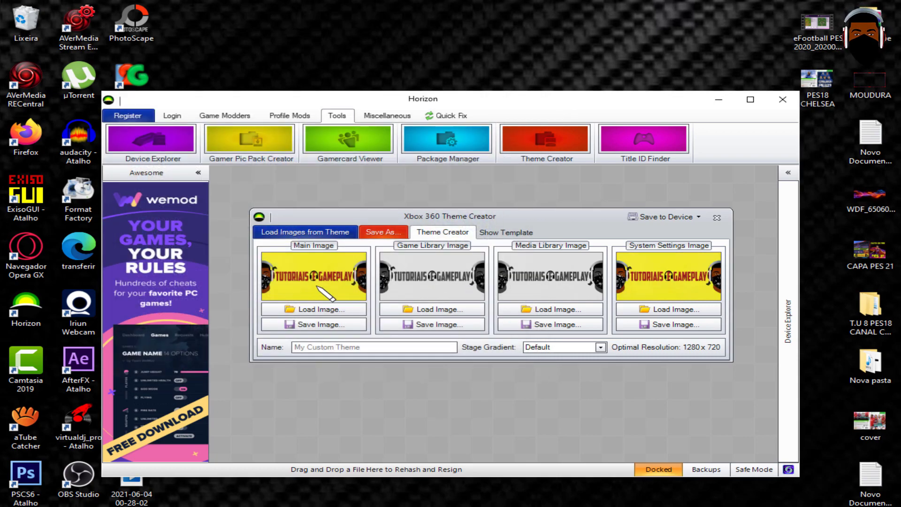
Name the theme "ch tema" and set its stage gradient to Green.
click(371, 348)
text(ch tema)
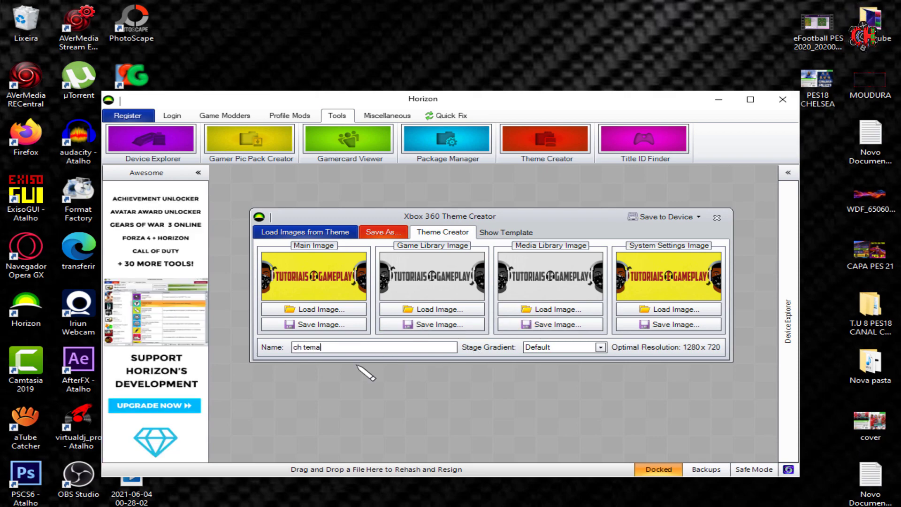
click(602, 347)
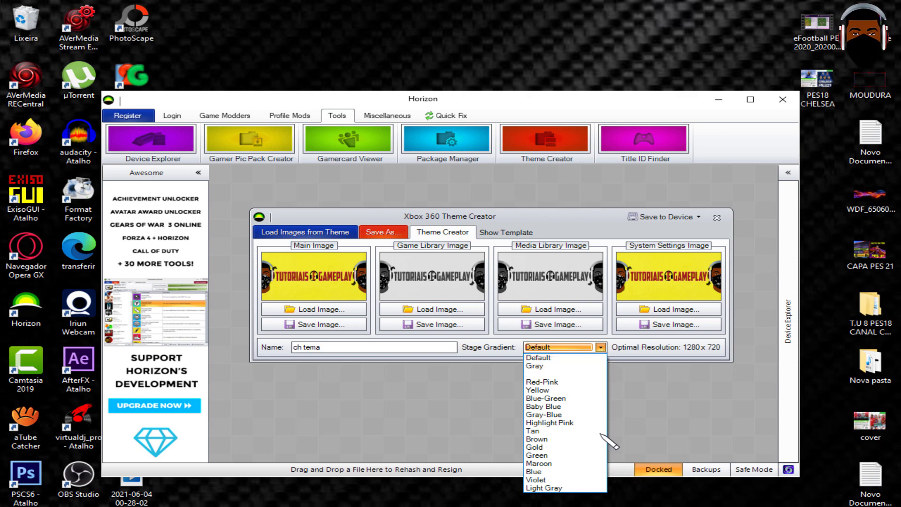
key(alt+Tab)
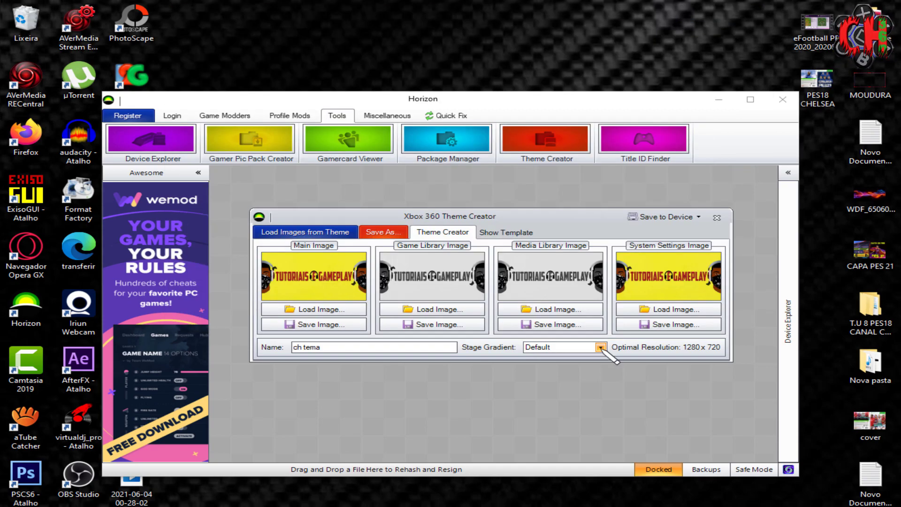
click(601, 347)
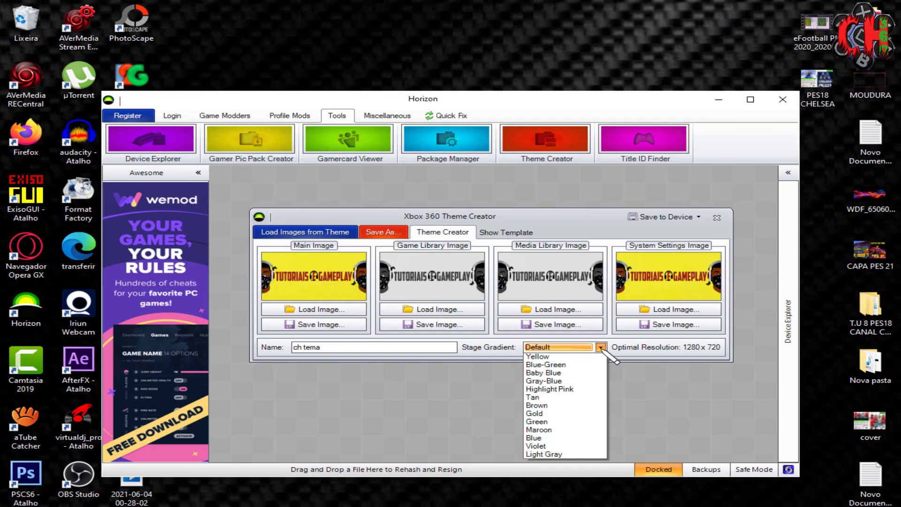
click(550, 456)
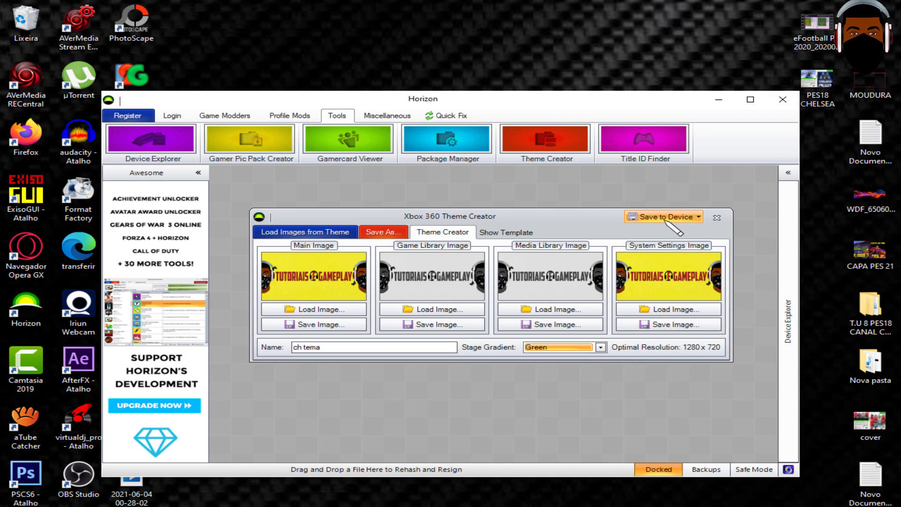
Save the theme to Dispositivo USB and close the Theme Creator.
click(676, 218)
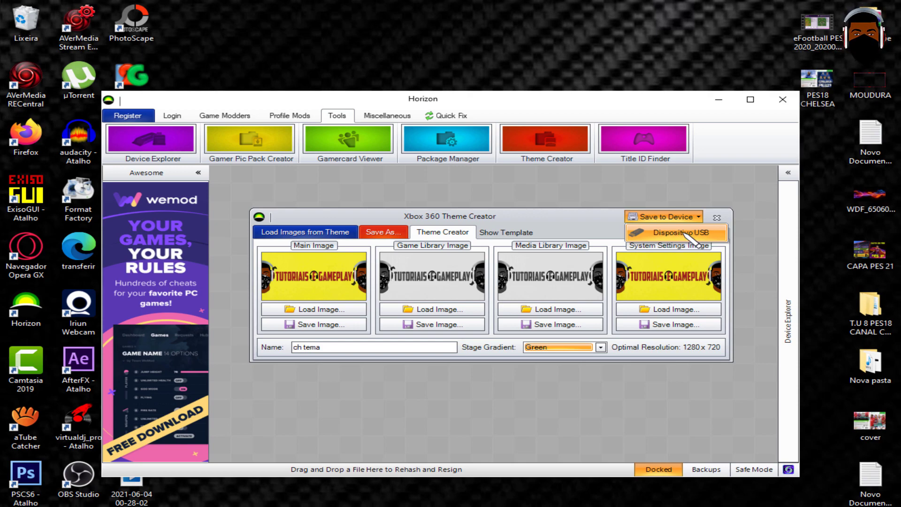
click(686, 233)
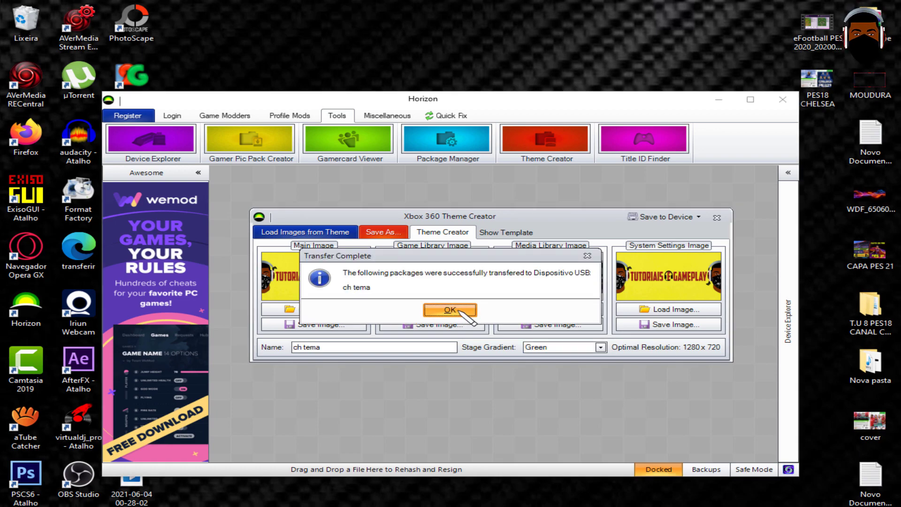
key(Return)
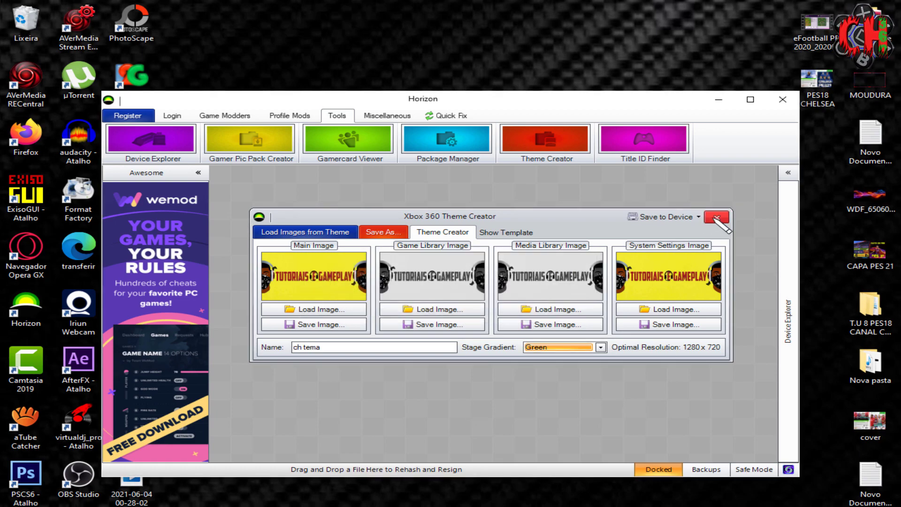
click(716, 217)
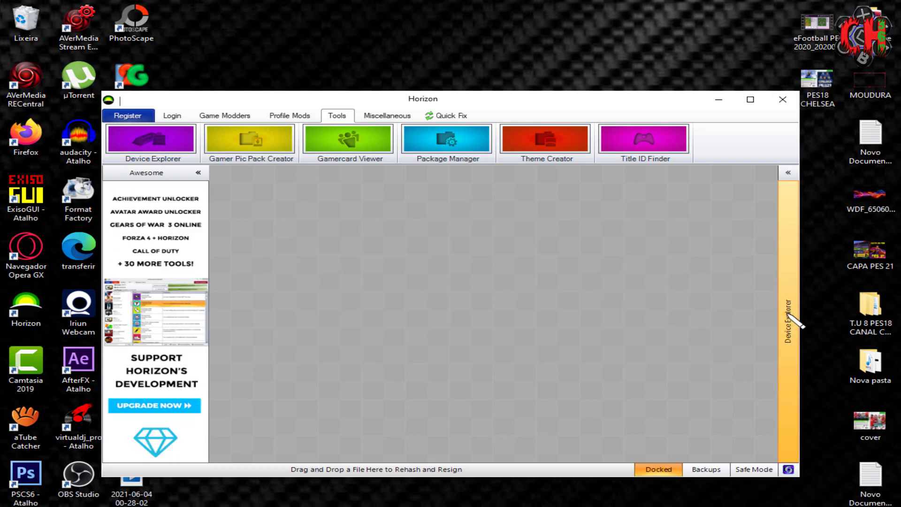
Undock the Device Explorer and inspect the ch tema entry in the USB device's Themes folder.
click(663, 472)
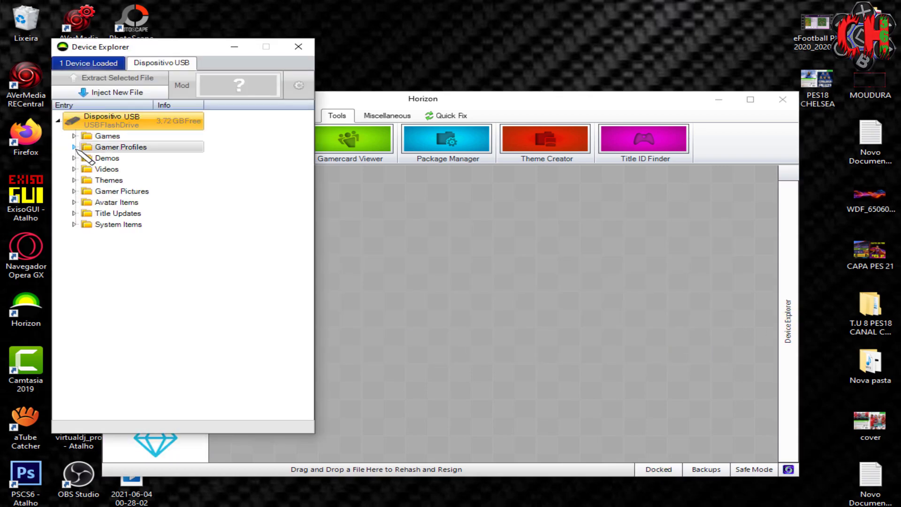
click(74, 181)
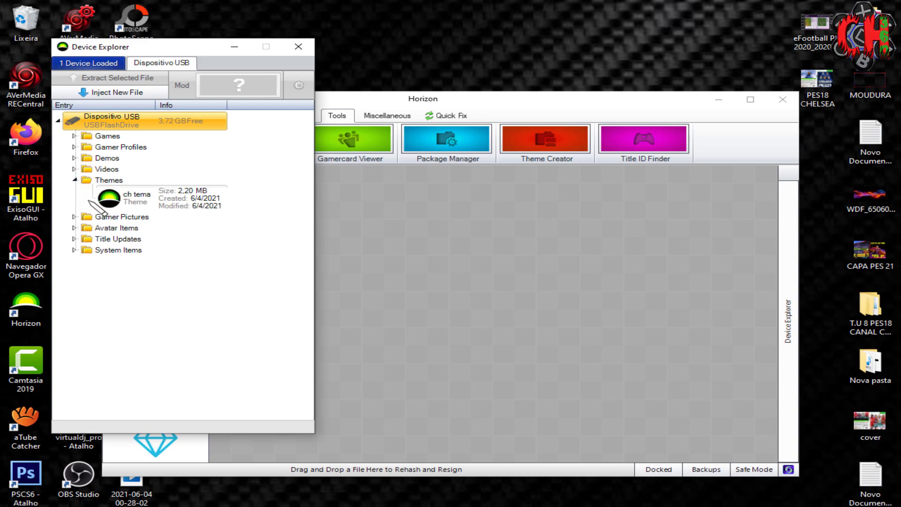
double_click(172, 207)
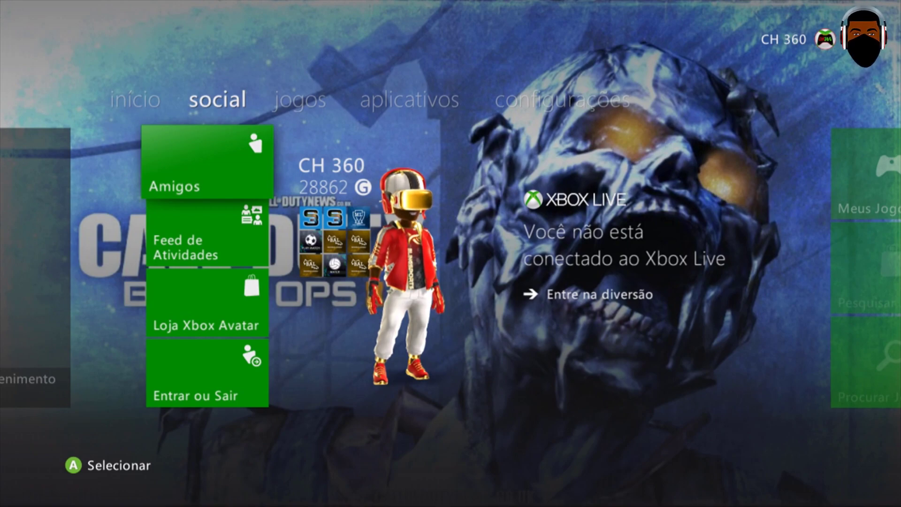
Switch back to the Xbox 360 console and open its storage devices list from the system settings.
key(Right)
key(Right)
key(Right)
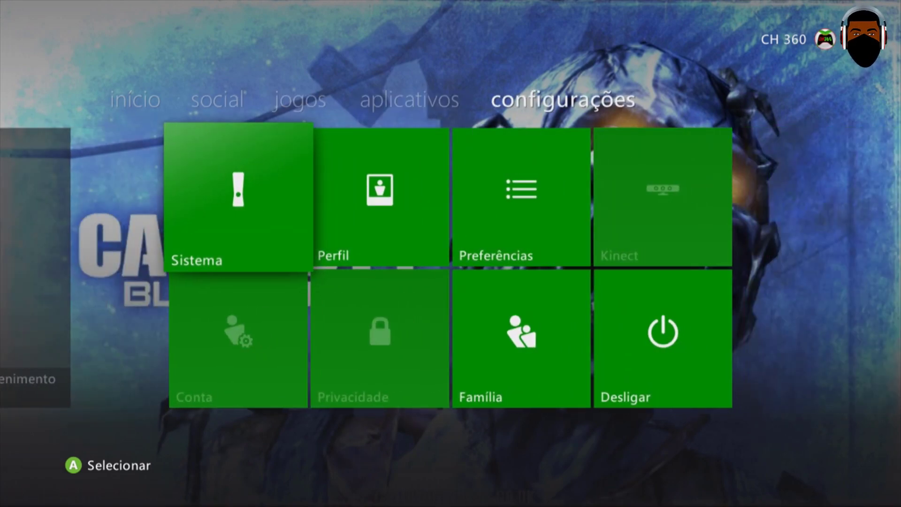
key(Return)
key(Down)
key(Down)
key(Return)
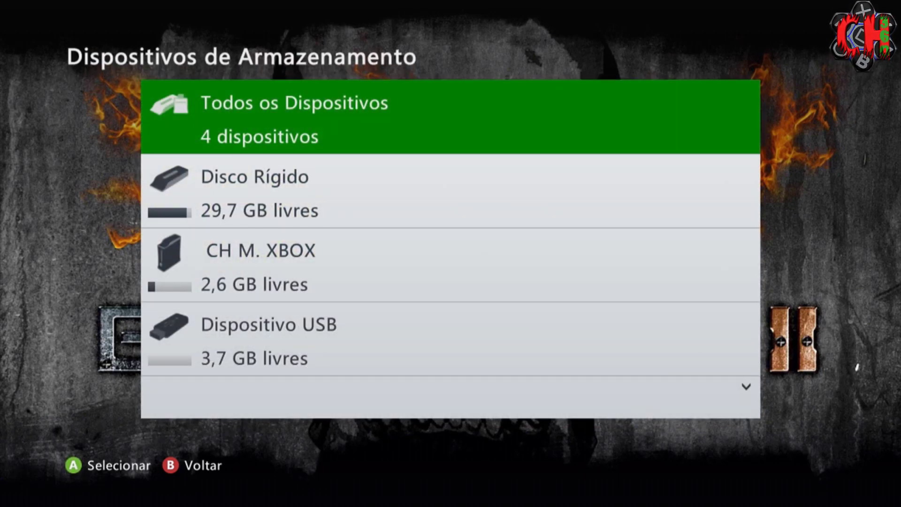
Open the Temas category of Dispositivo USB in the console's storage devices.
key(Down)
key(Down)
key(Down)
key(Return)
key(Down)
key(Down)
key(Down)
key(Down)
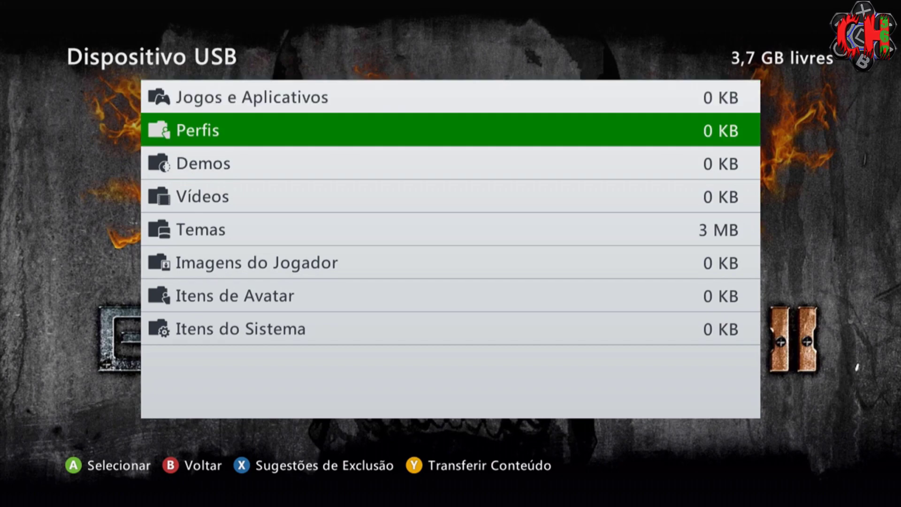
key(Return)
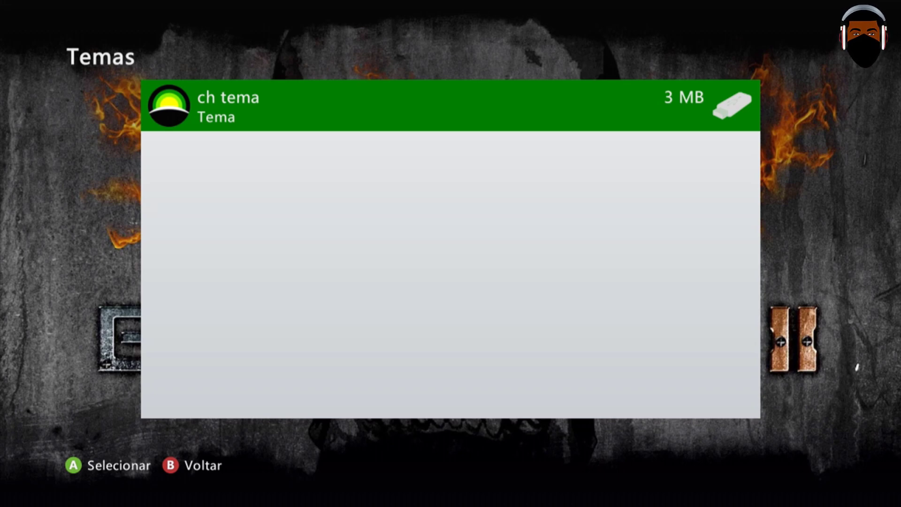
Move the ch tema theme from the USB device to Disco Rígido.
key(Return)
key(Down)
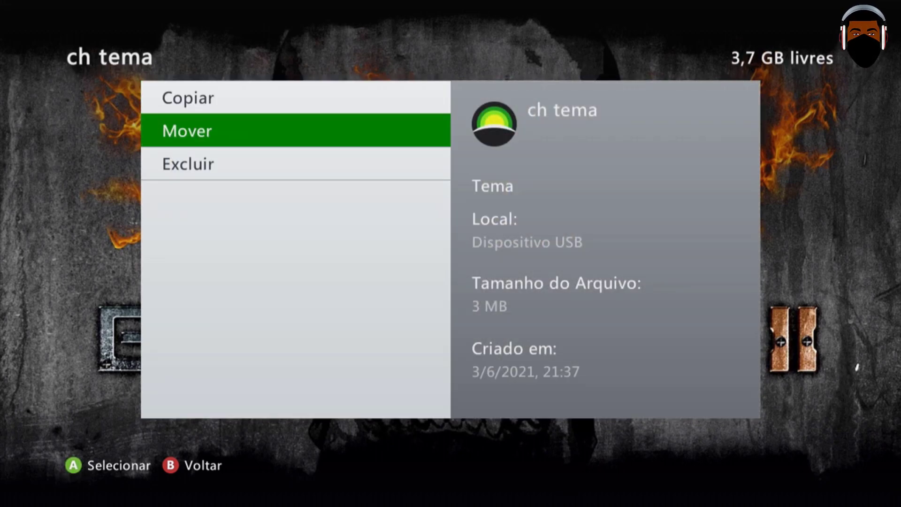
key(Return)
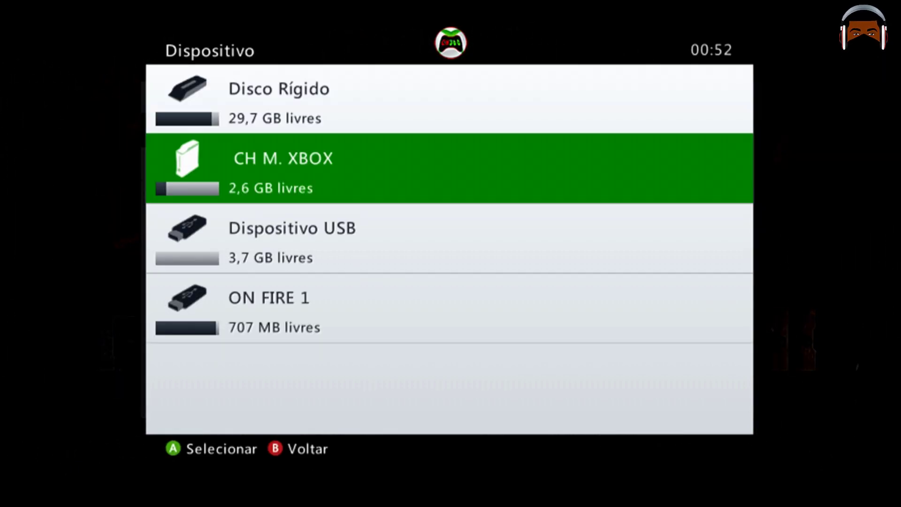
key(Up)
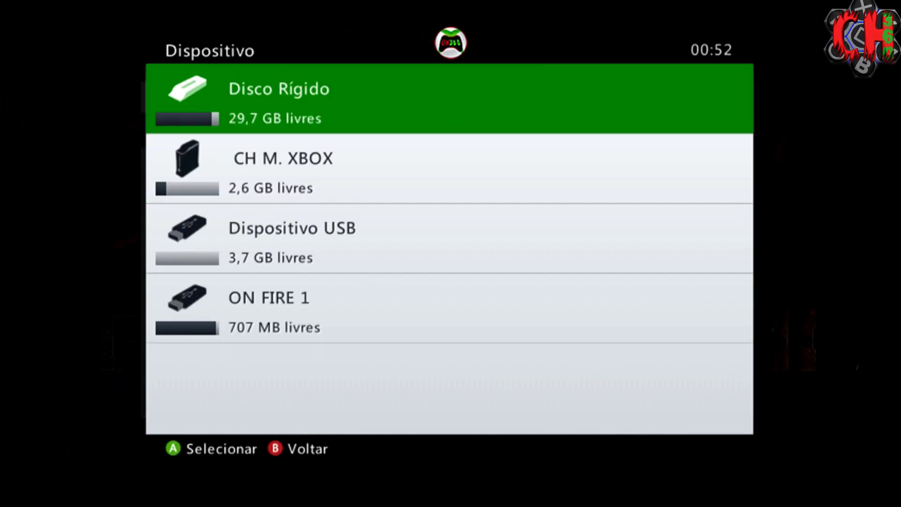
key(Return)
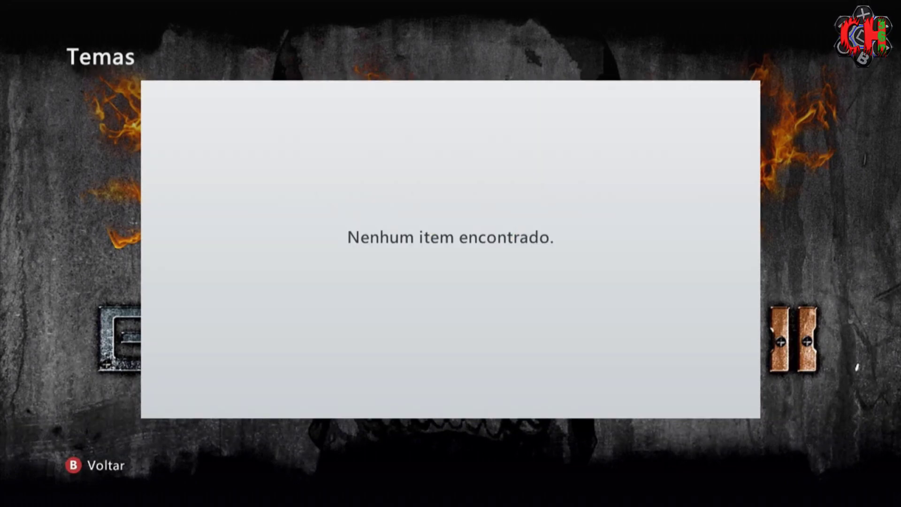
Check the USB device's content categories and exit the storage and system settings back to the dashboard.
key(Escape)
key(Up)
key(Up)
key(Down)
key(Down)
key(Down)
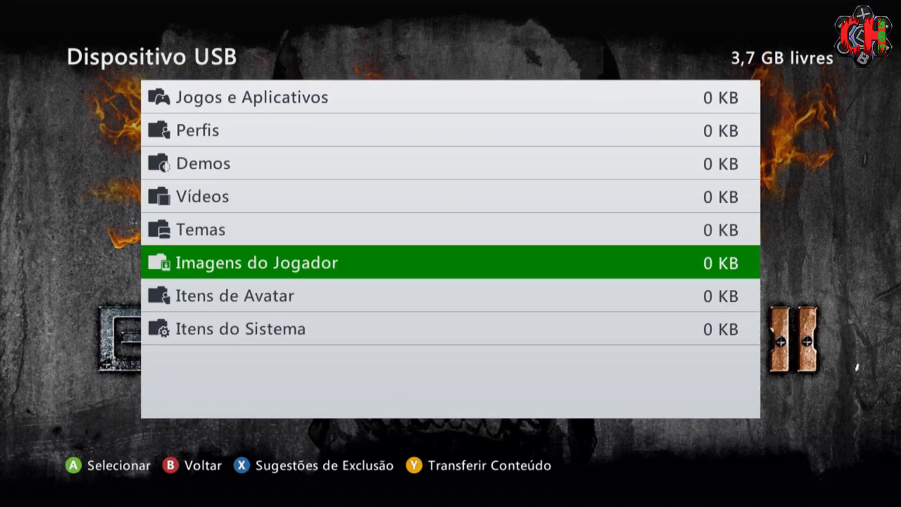
key(Up)
key(Up)
key(Escape)
key(Escape)
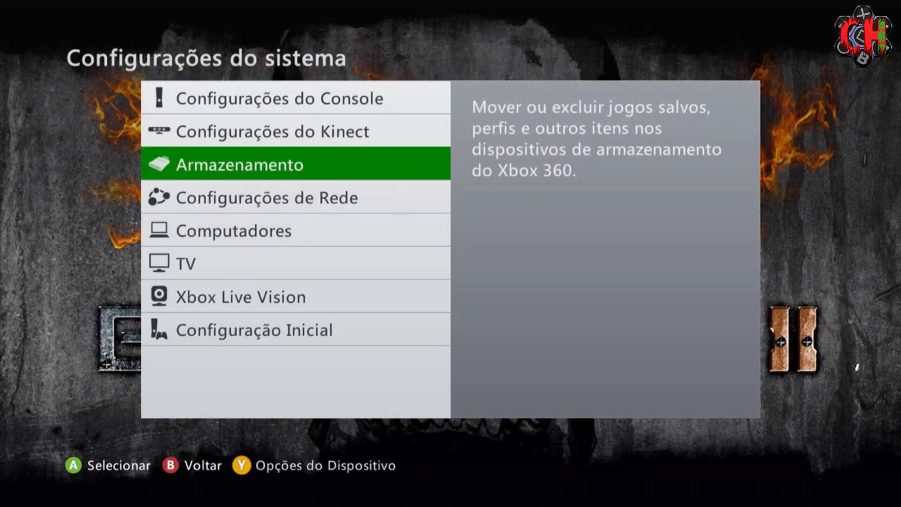
key(Escape)
Go to the dashboard's social page and open the signed-in player's profile.
key(Left)
key(Left)
key(Left)
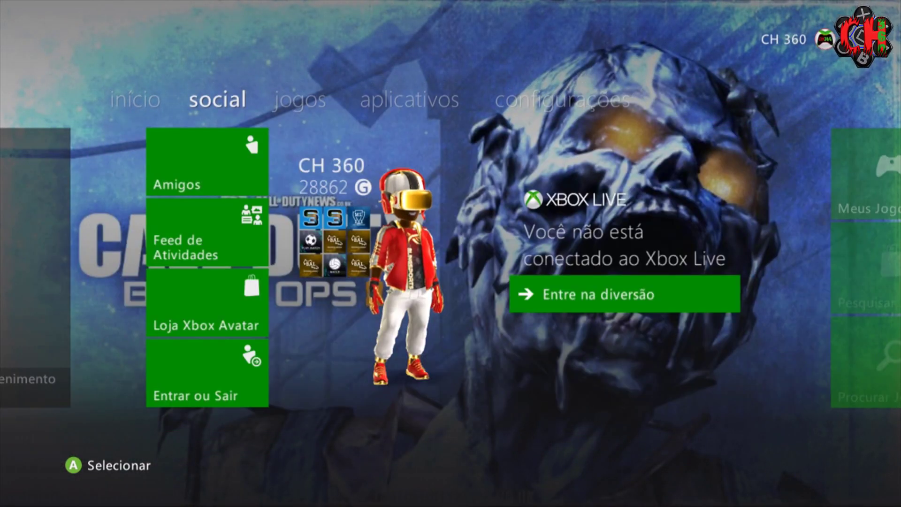
key(Left)
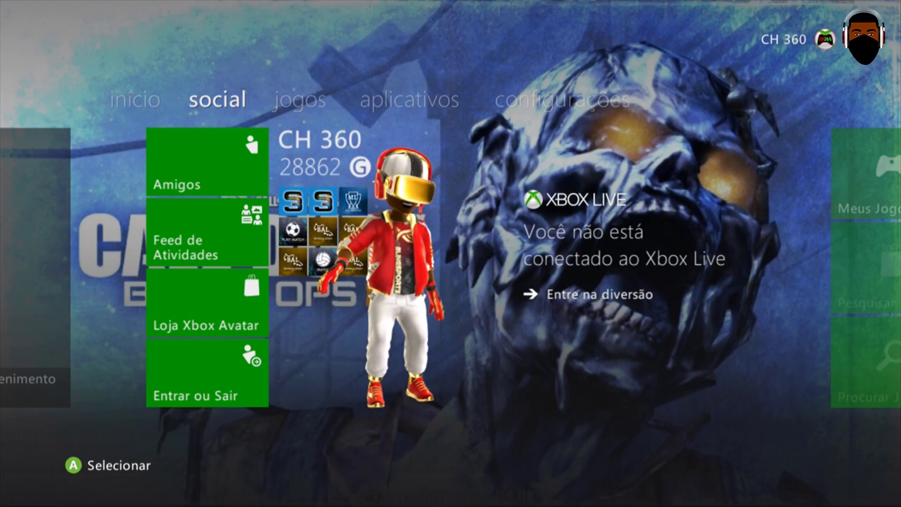
key(Return)
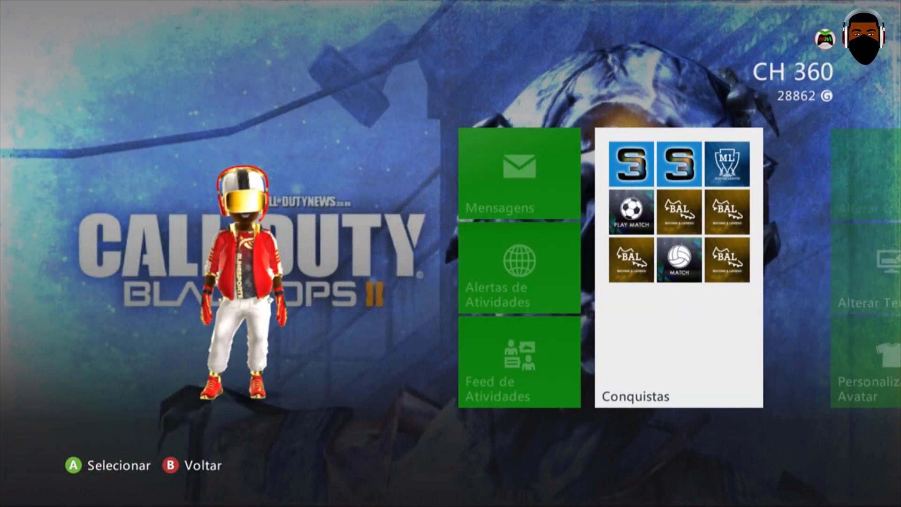
Change the profile's theme from theme bo2 to ch tema.
key(Right)
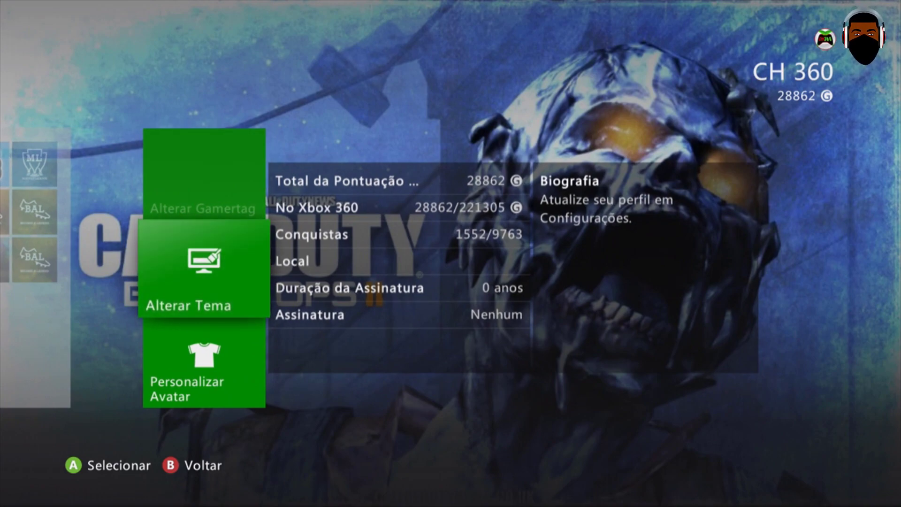
key(Return)
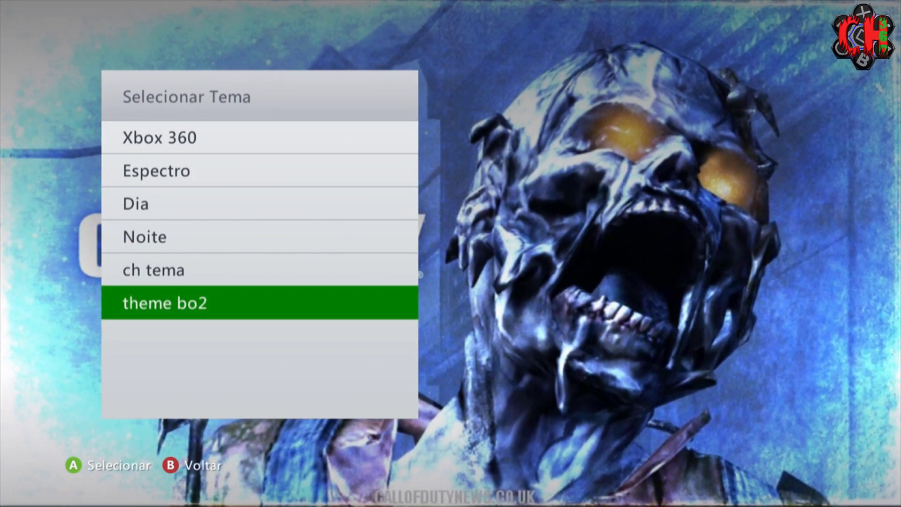
key(Up)
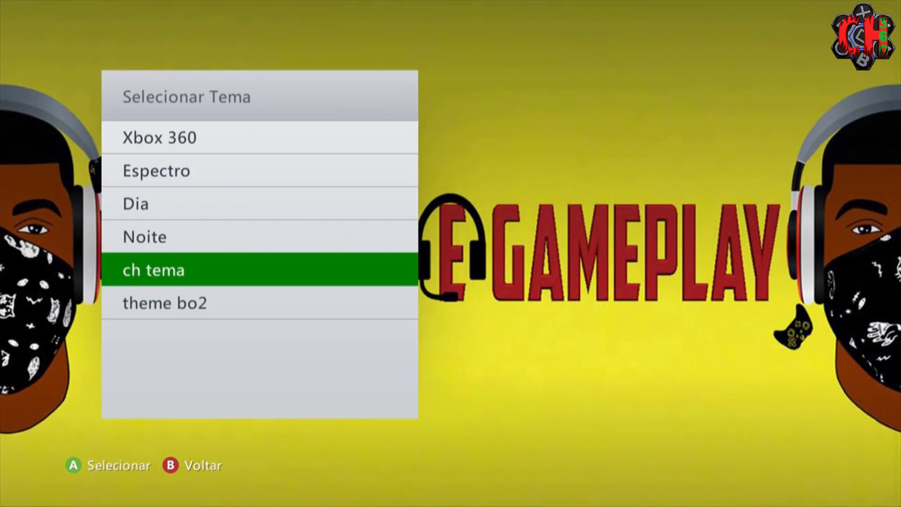
key(Return)
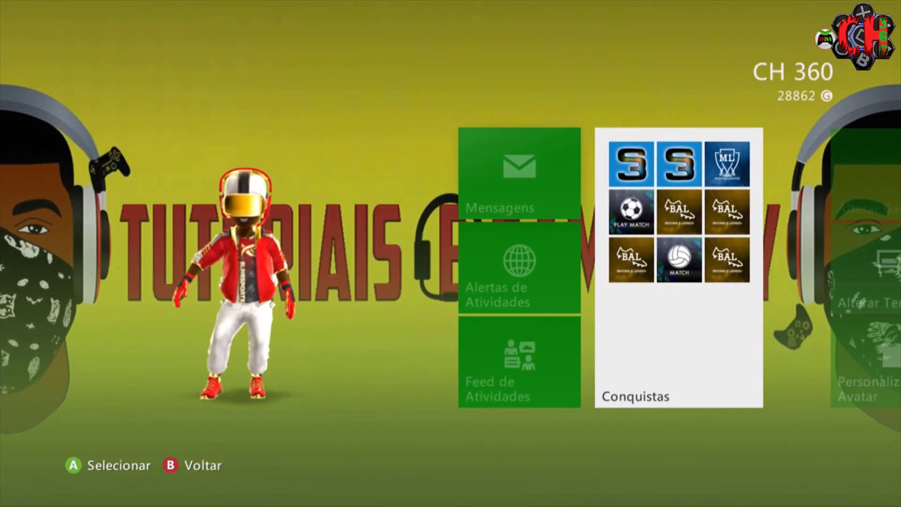
Leave the profile and examine the new theme's backgrounds in Meus Jogos and Meus Aplicativos.
key(Escape)
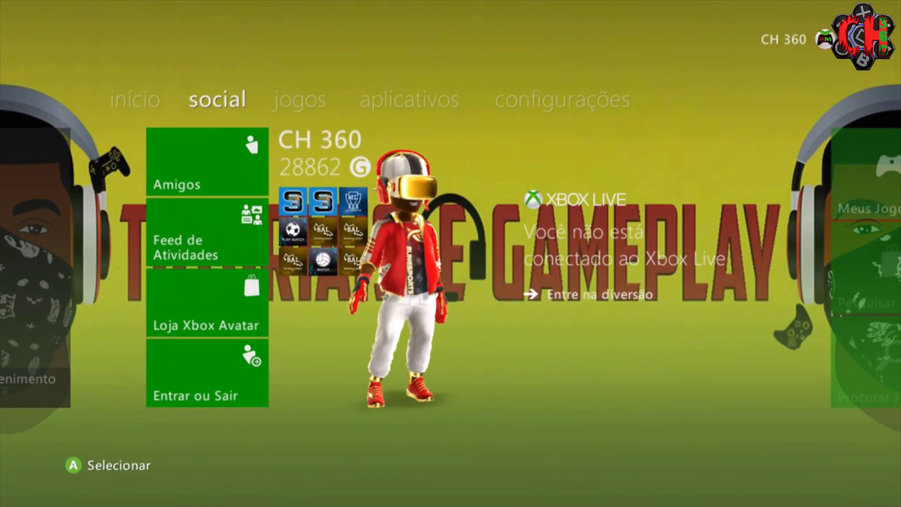
key(Right)
key(Return)
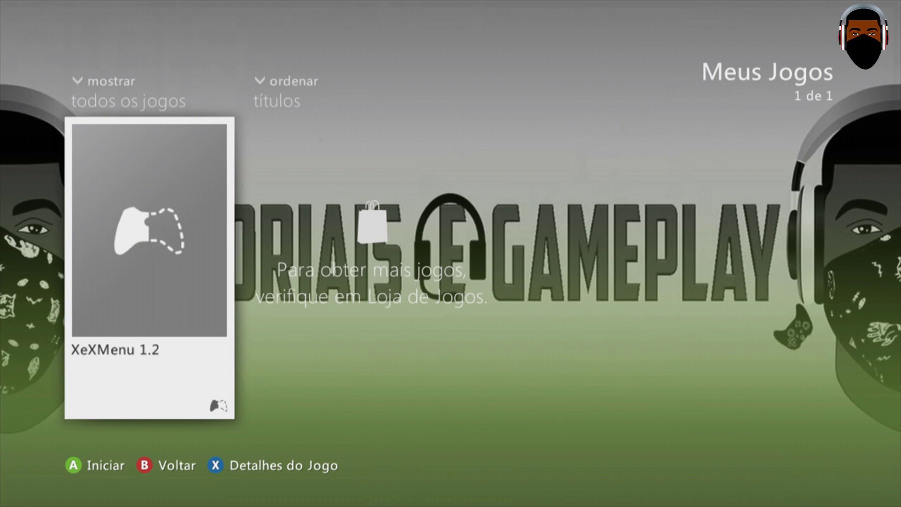
key(Escape)
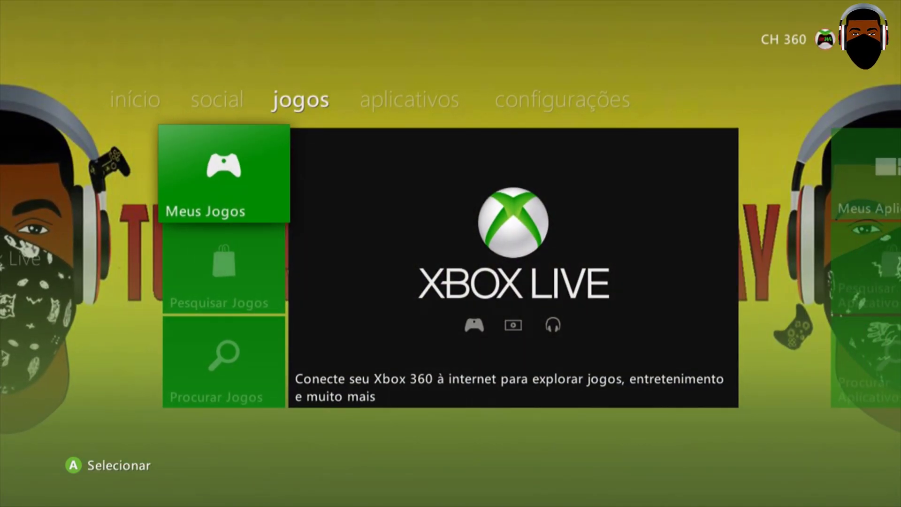
key(Right)
key(Return)
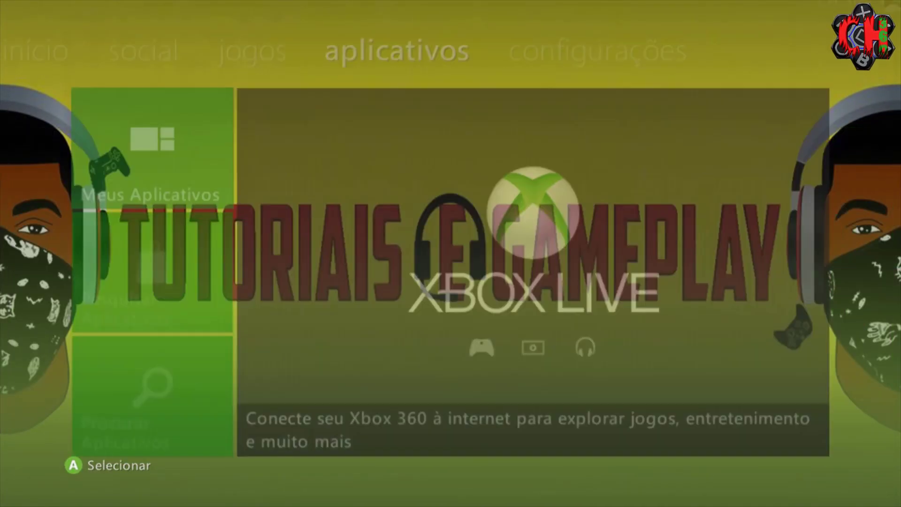